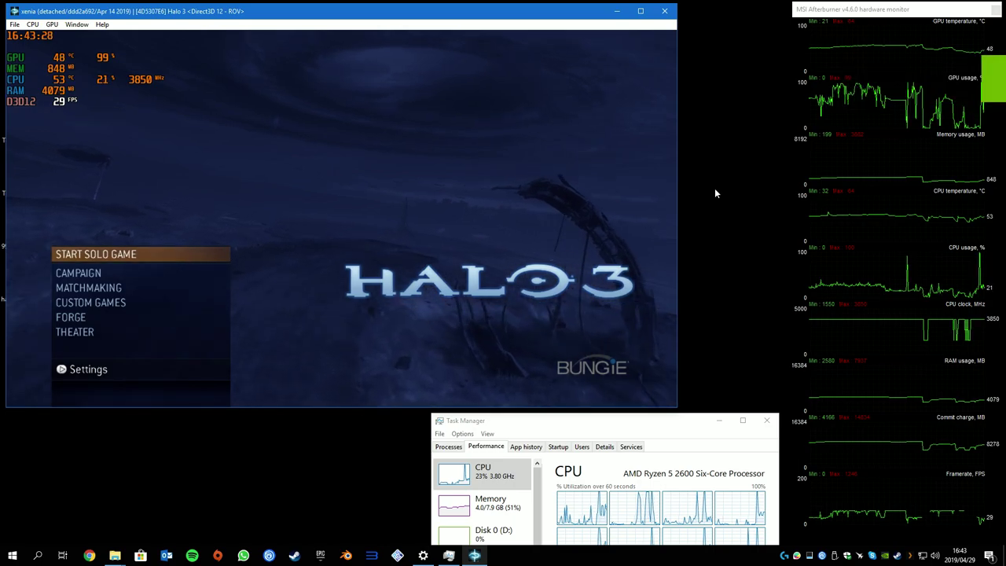
Choose Campaign from the Halo 3 main menu and start it on Easy difficulty
key("Down")
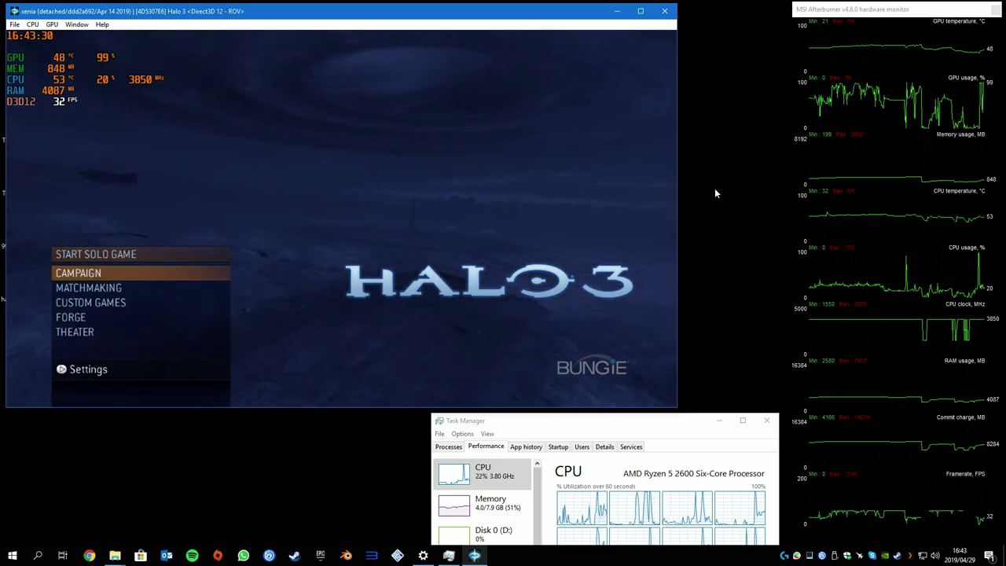
key("Up")
key("Return")
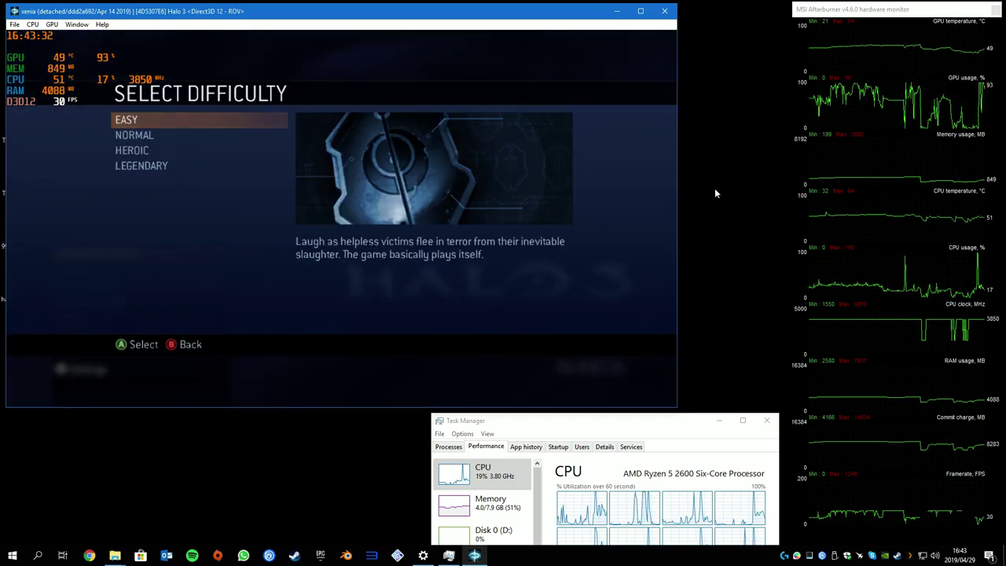
key("Return")
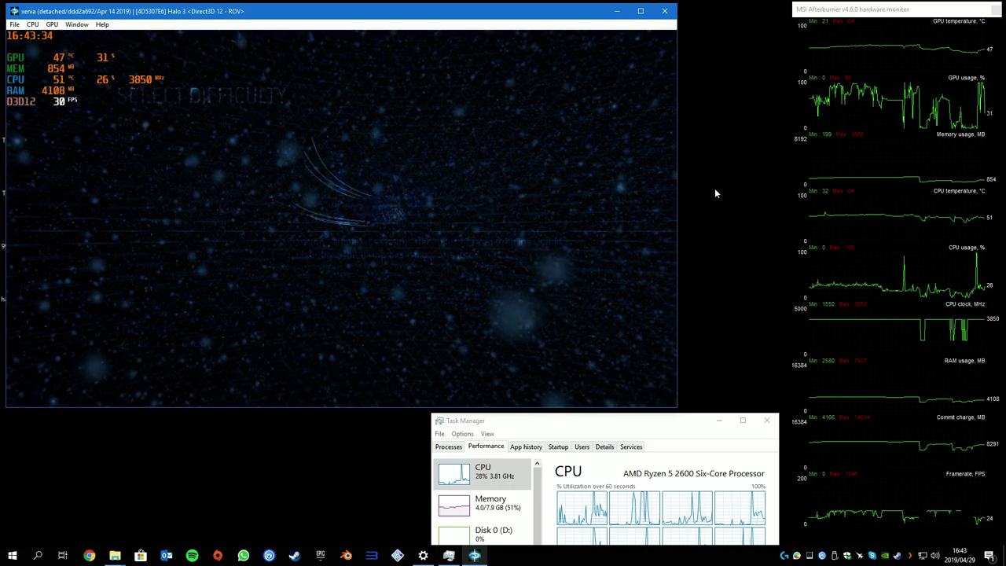